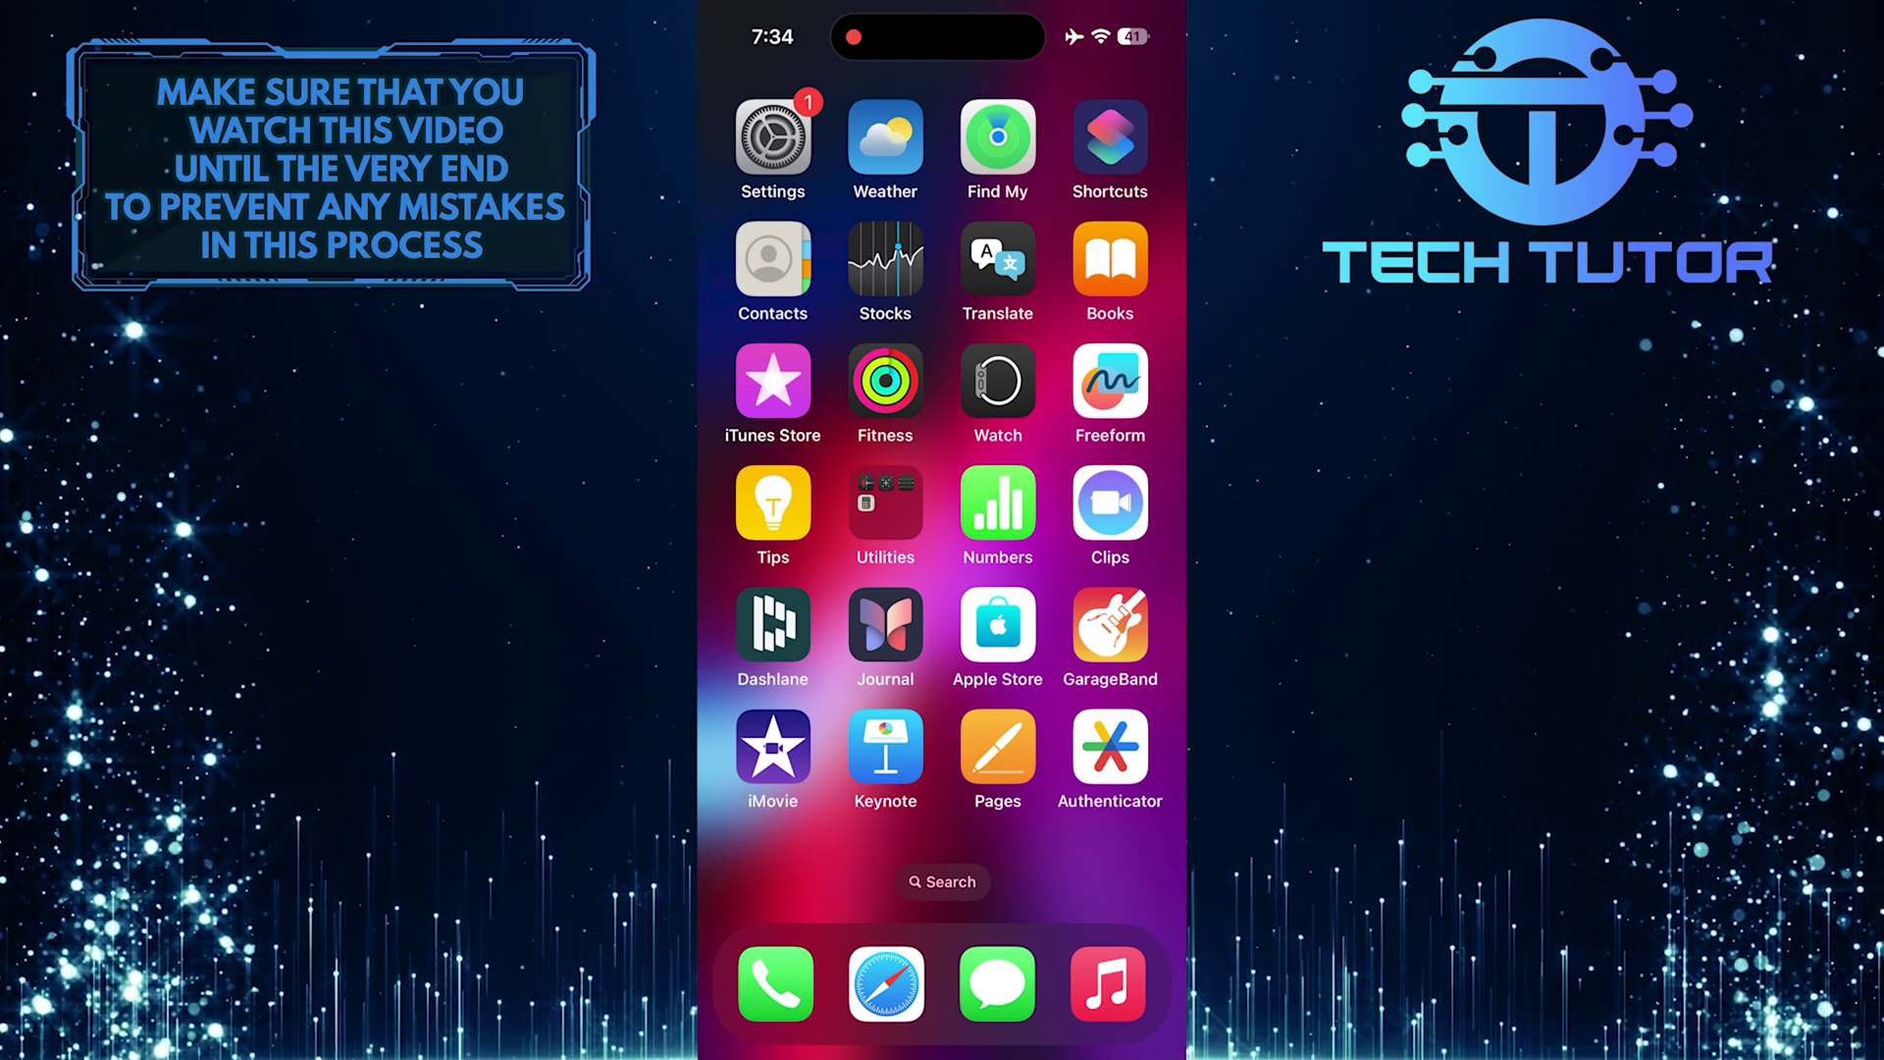
- Navigate Settings to General > AirPlay & Continuity > Automatically AirPlay, currently Never
{"action": "left_click", "coordinate": [773, 138]}
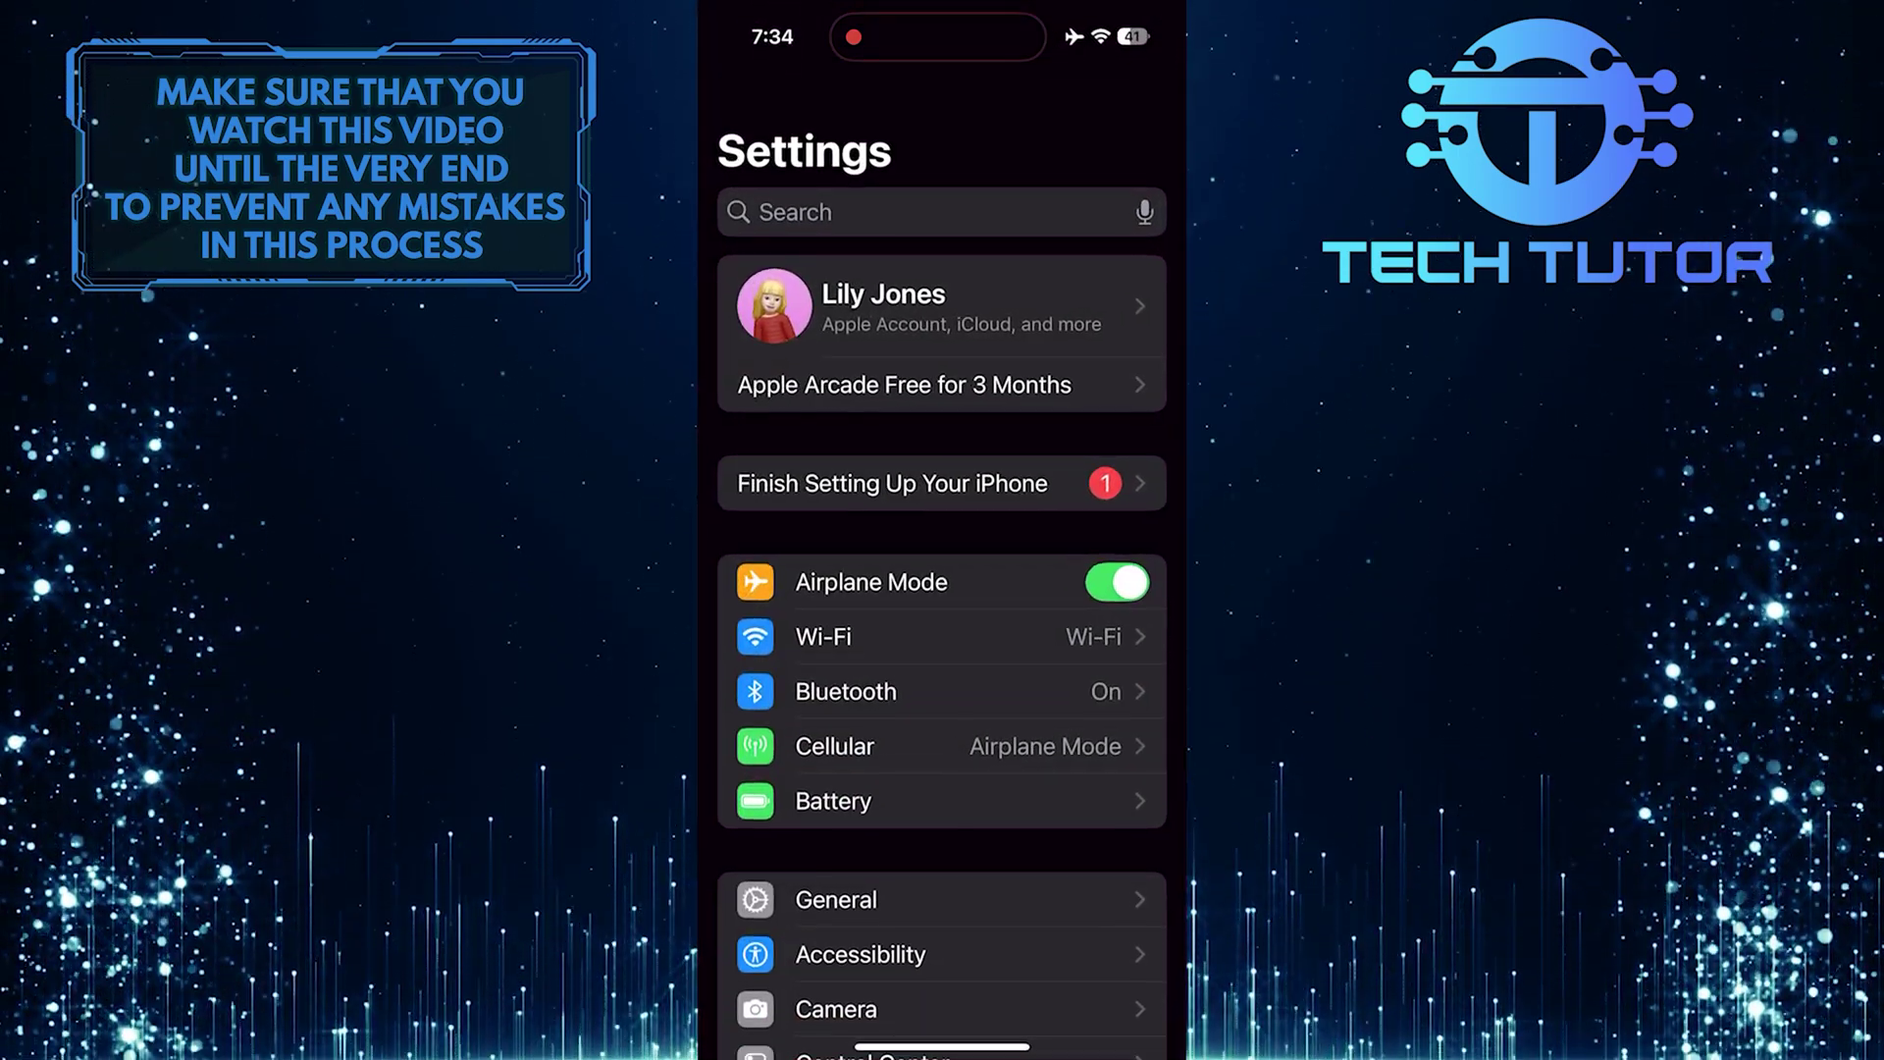
{"action": "scroll", "coordinate": [943, 589], "scroll_direction": "down", "scroll_amount": 5}
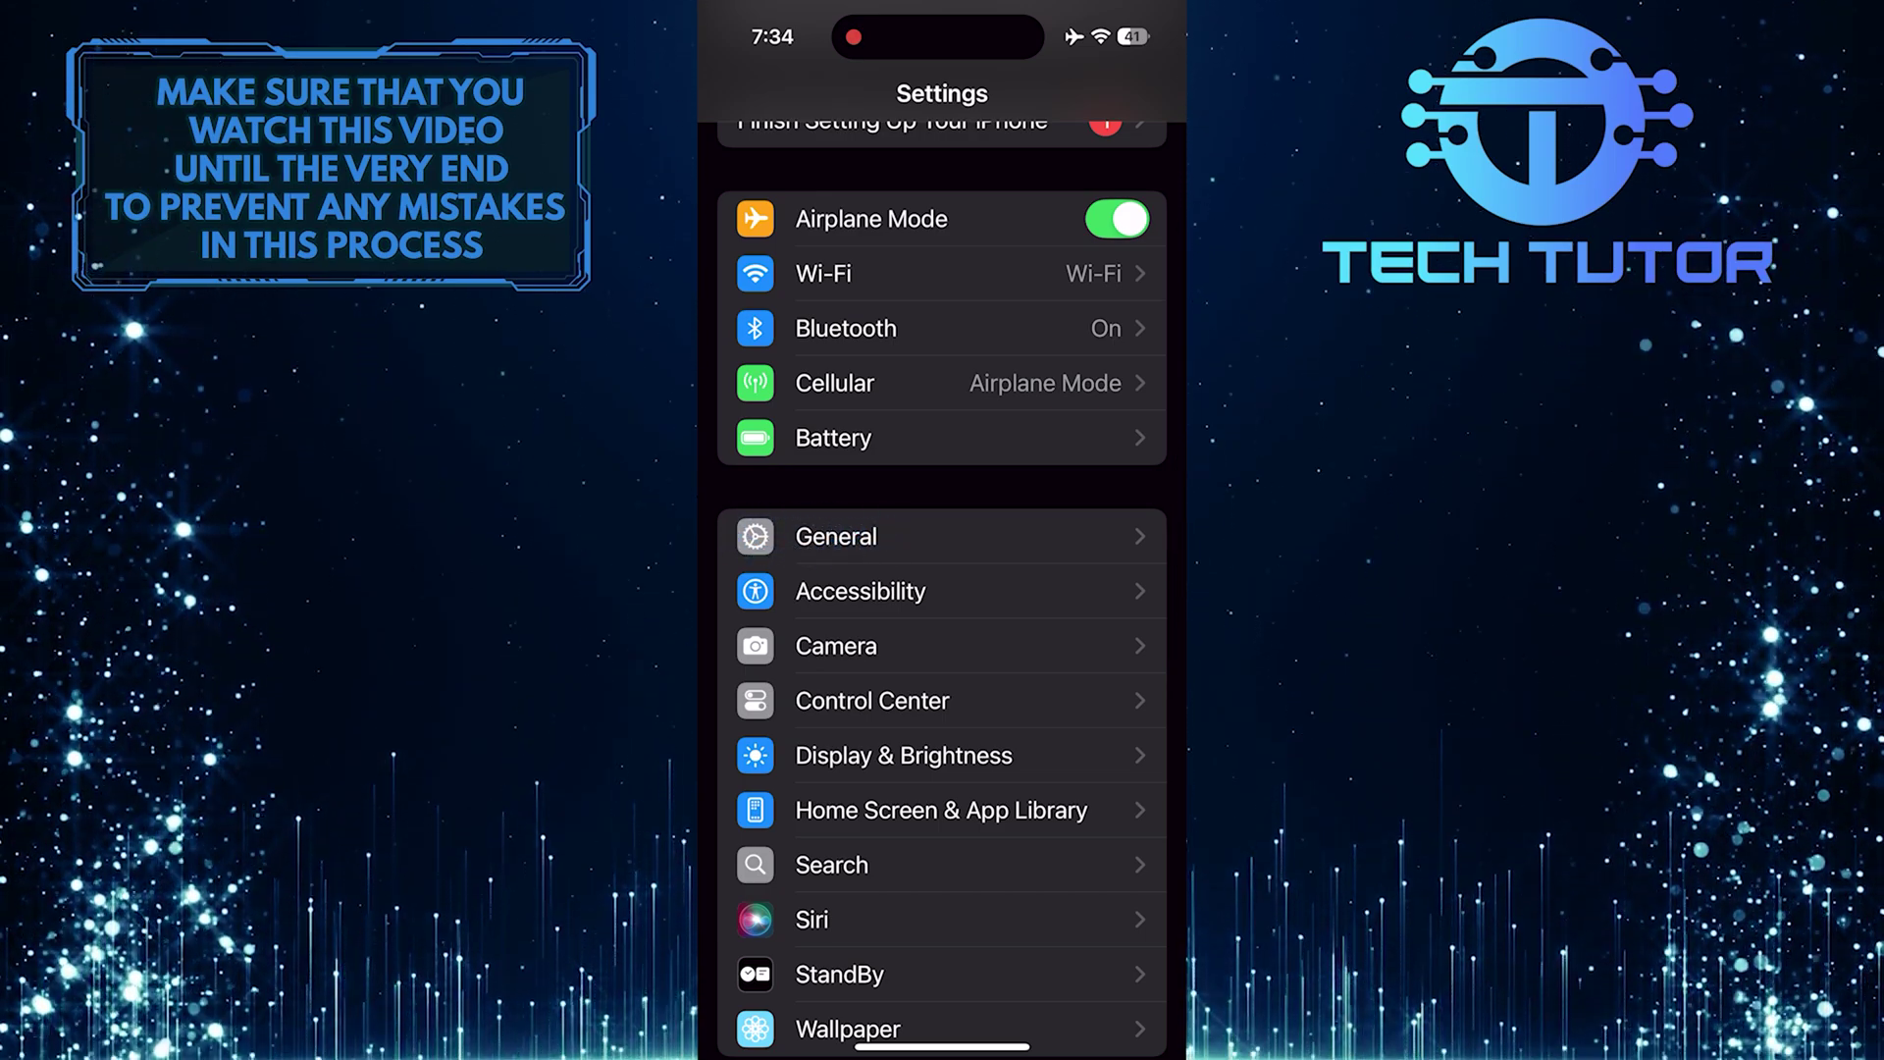
{"action": "left_click", "coordinate": [778, 536]}
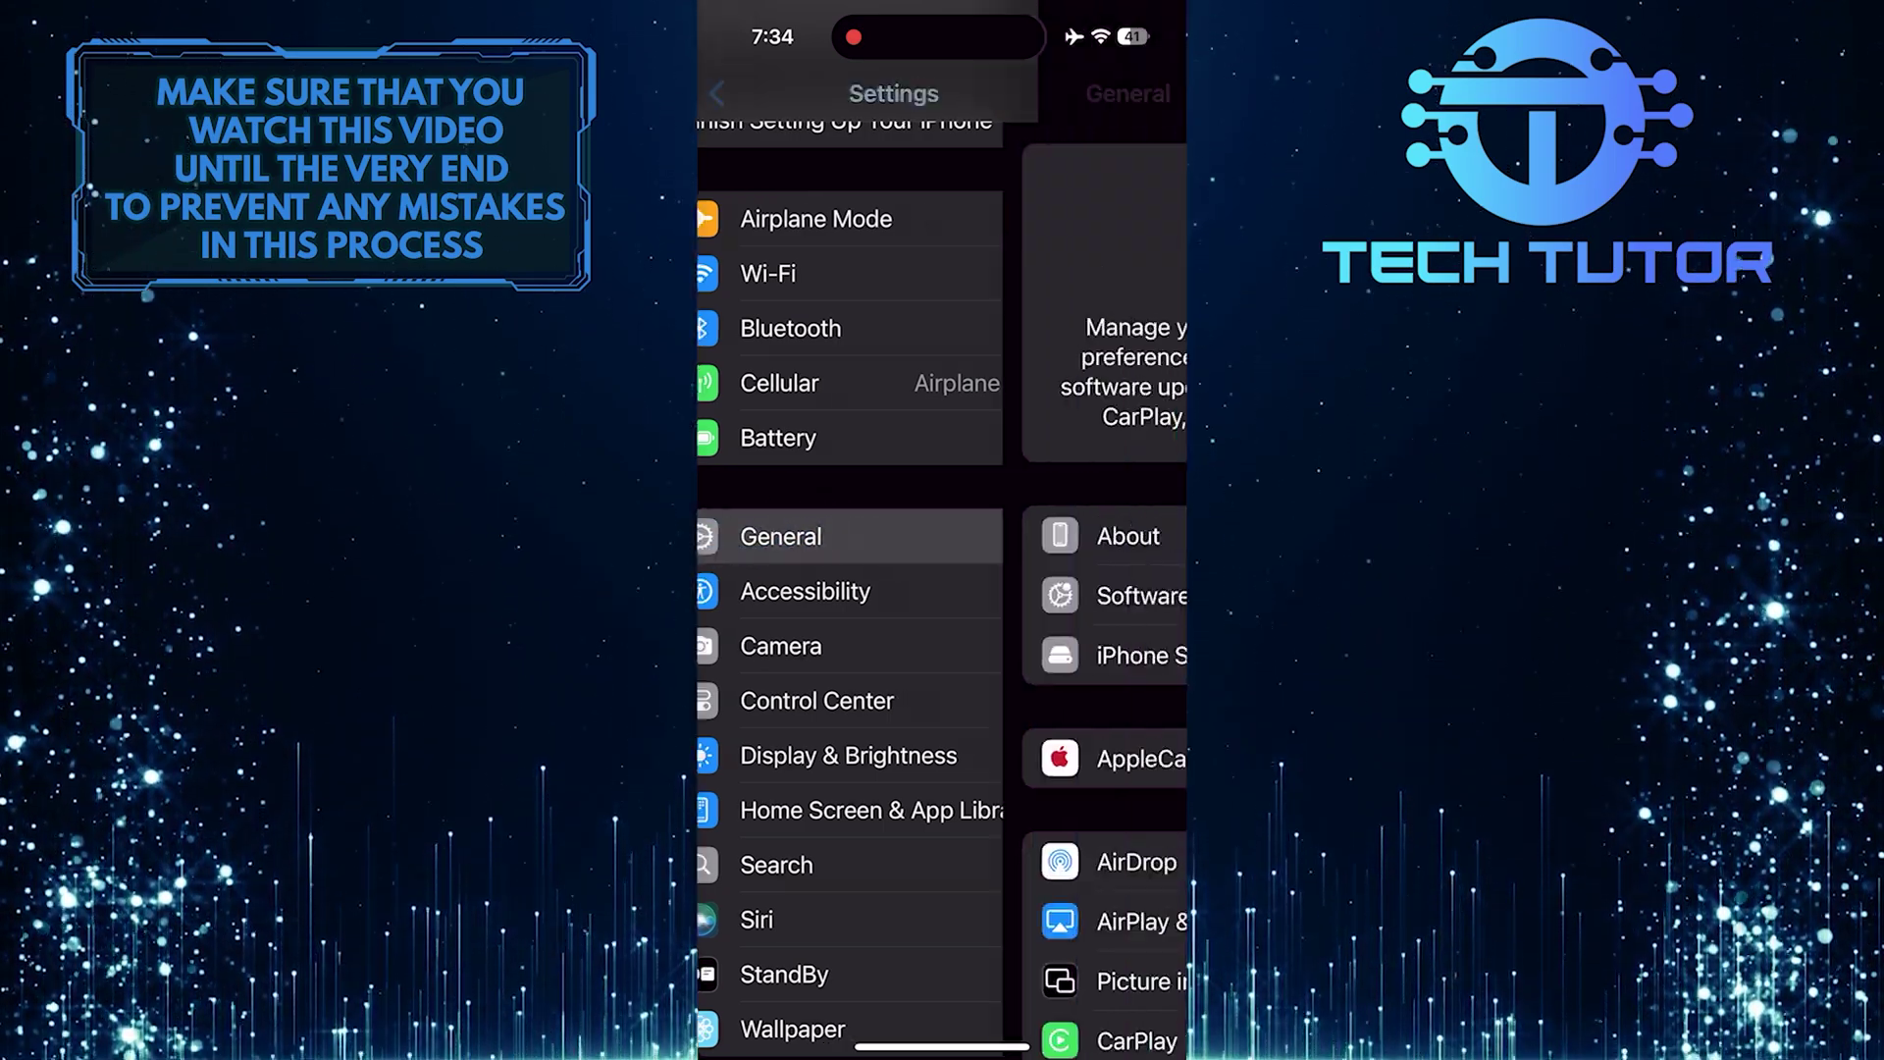
{"action": "scroll", "coordinate": [942, 588], "scroll_direction": "down", "scroll_amount": 5}
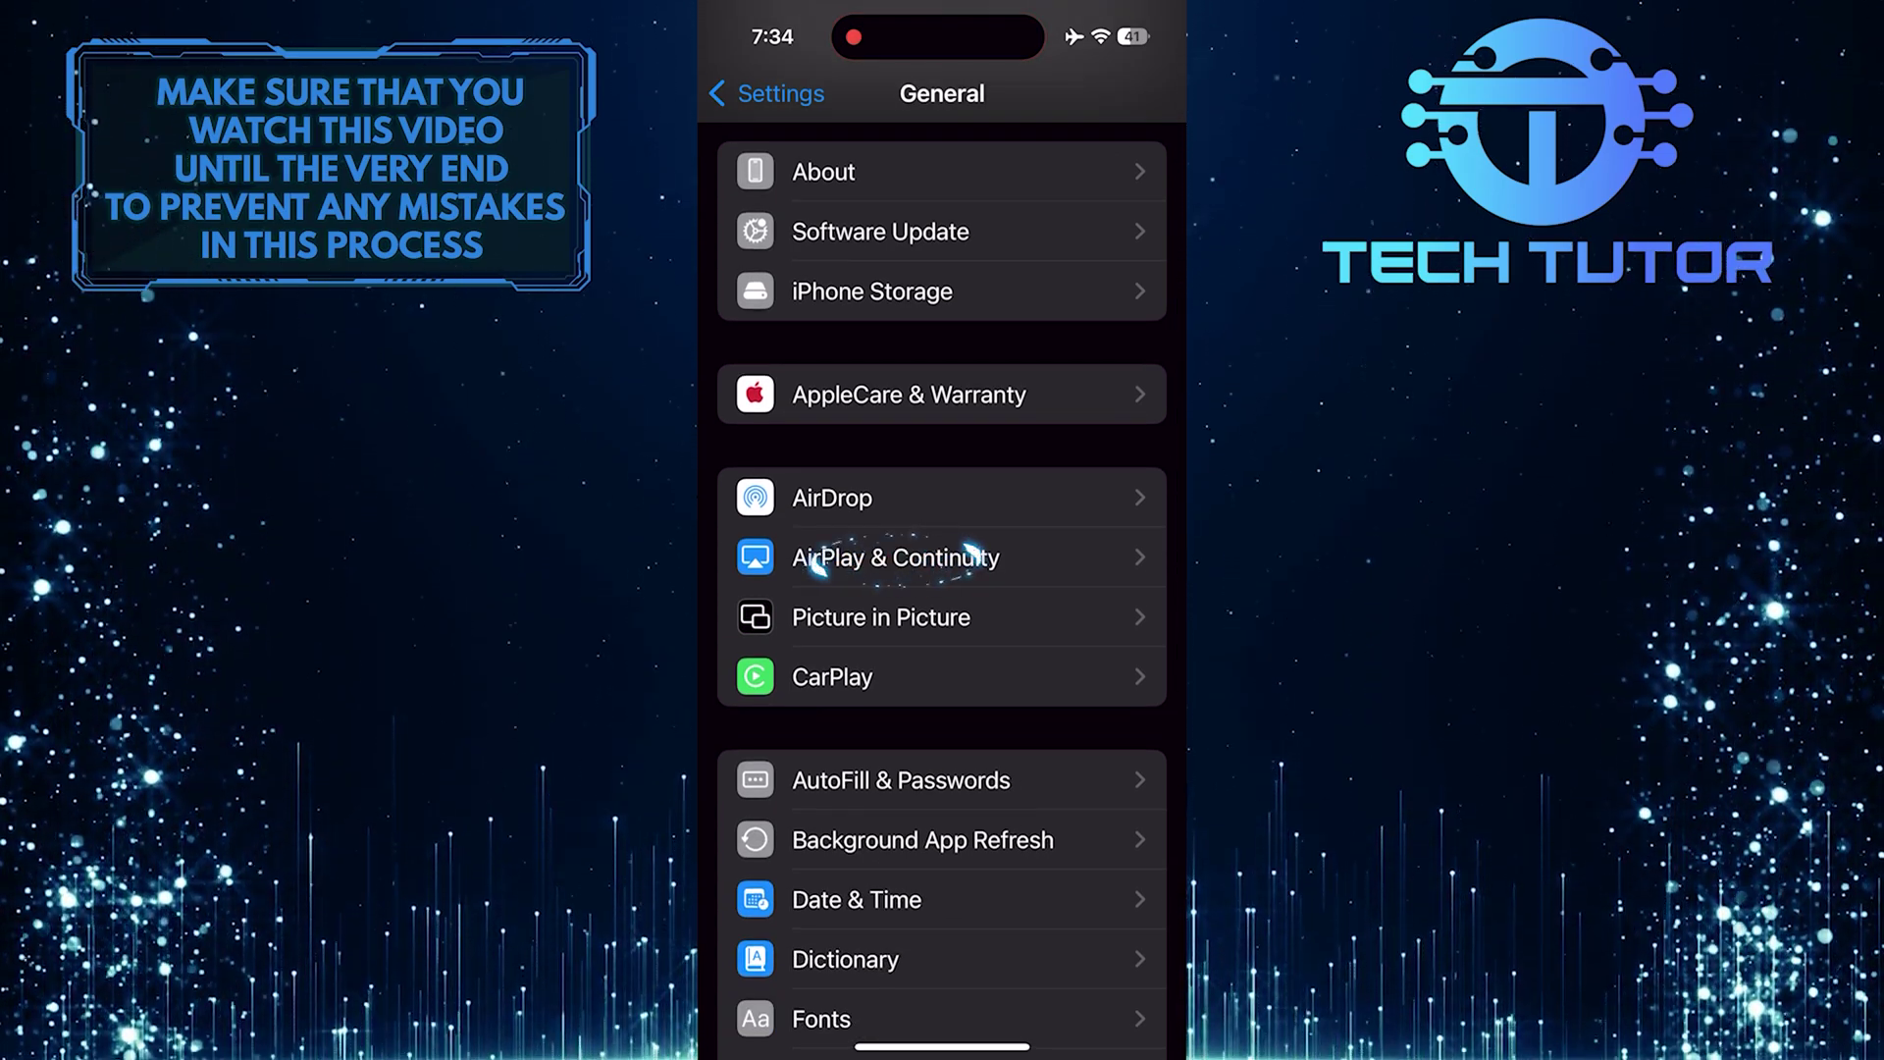
{"action": "left_click", "coordinate": [895, 557]}
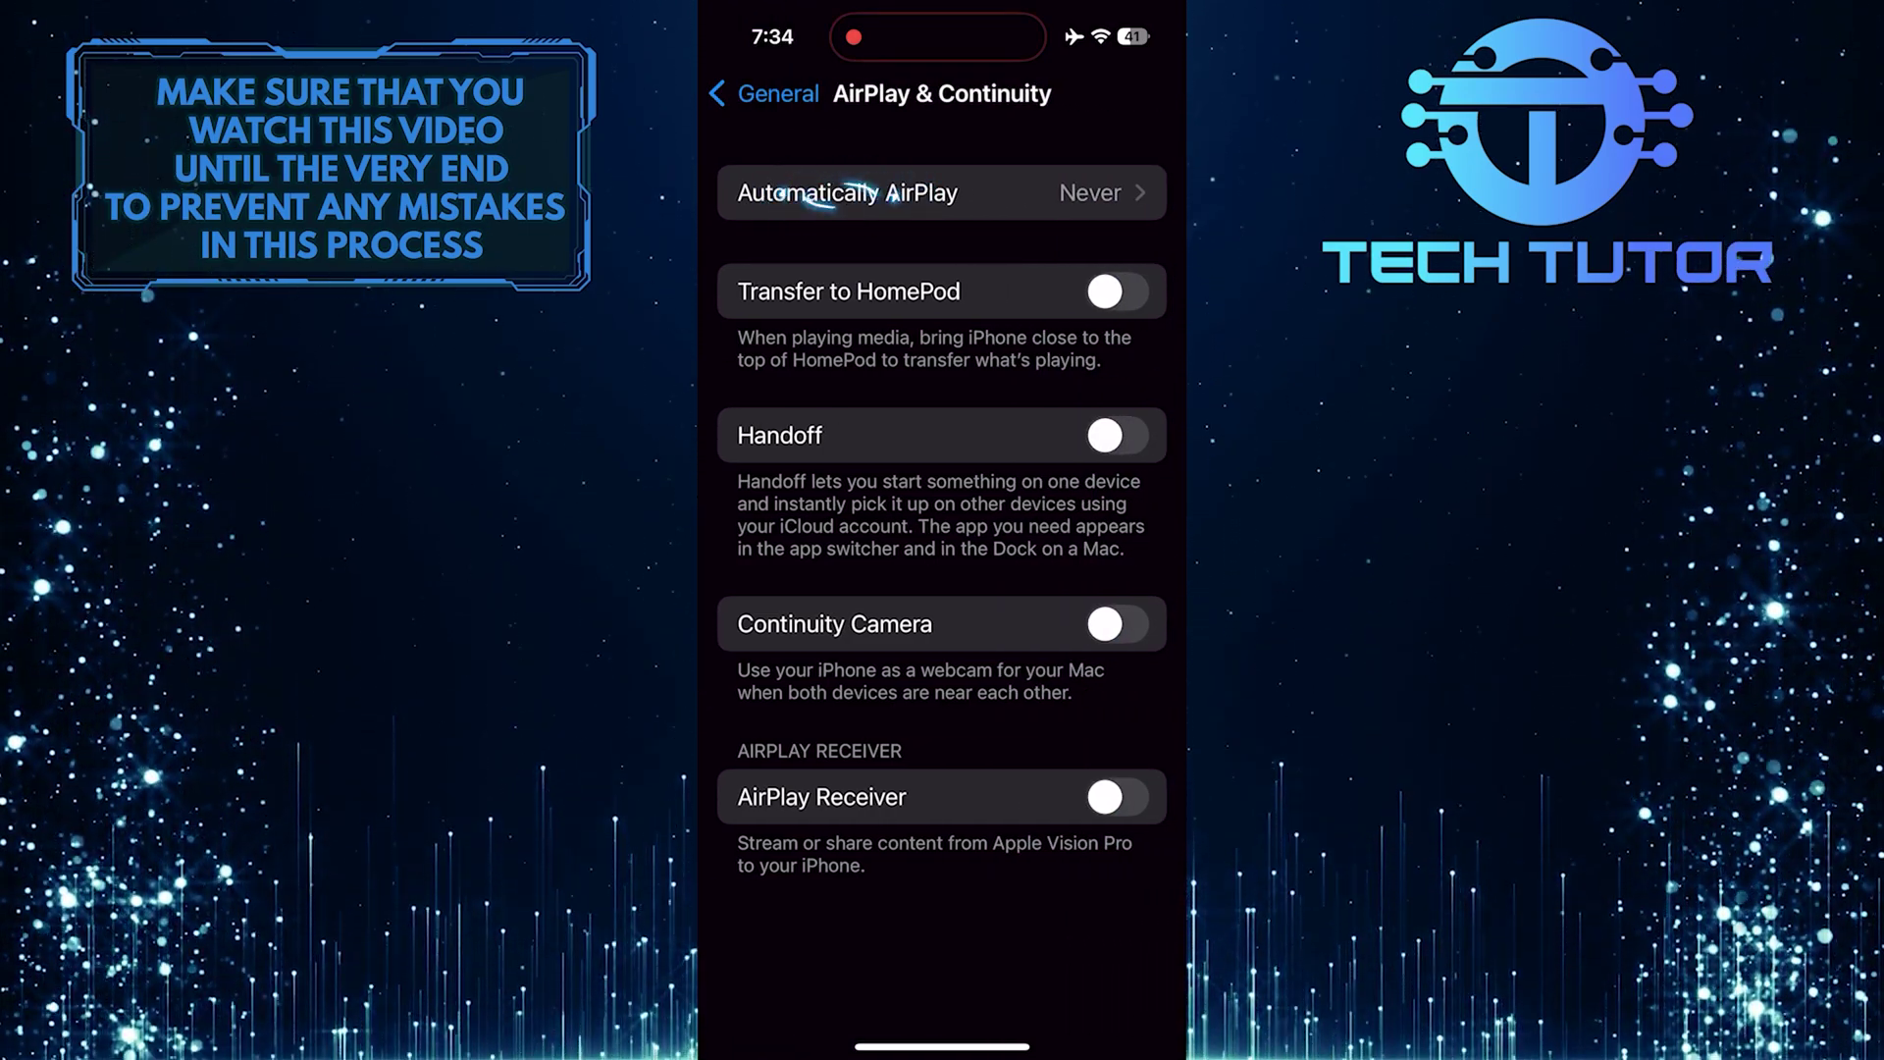
{"action": "left_click", "coordinate": [847, 194]}
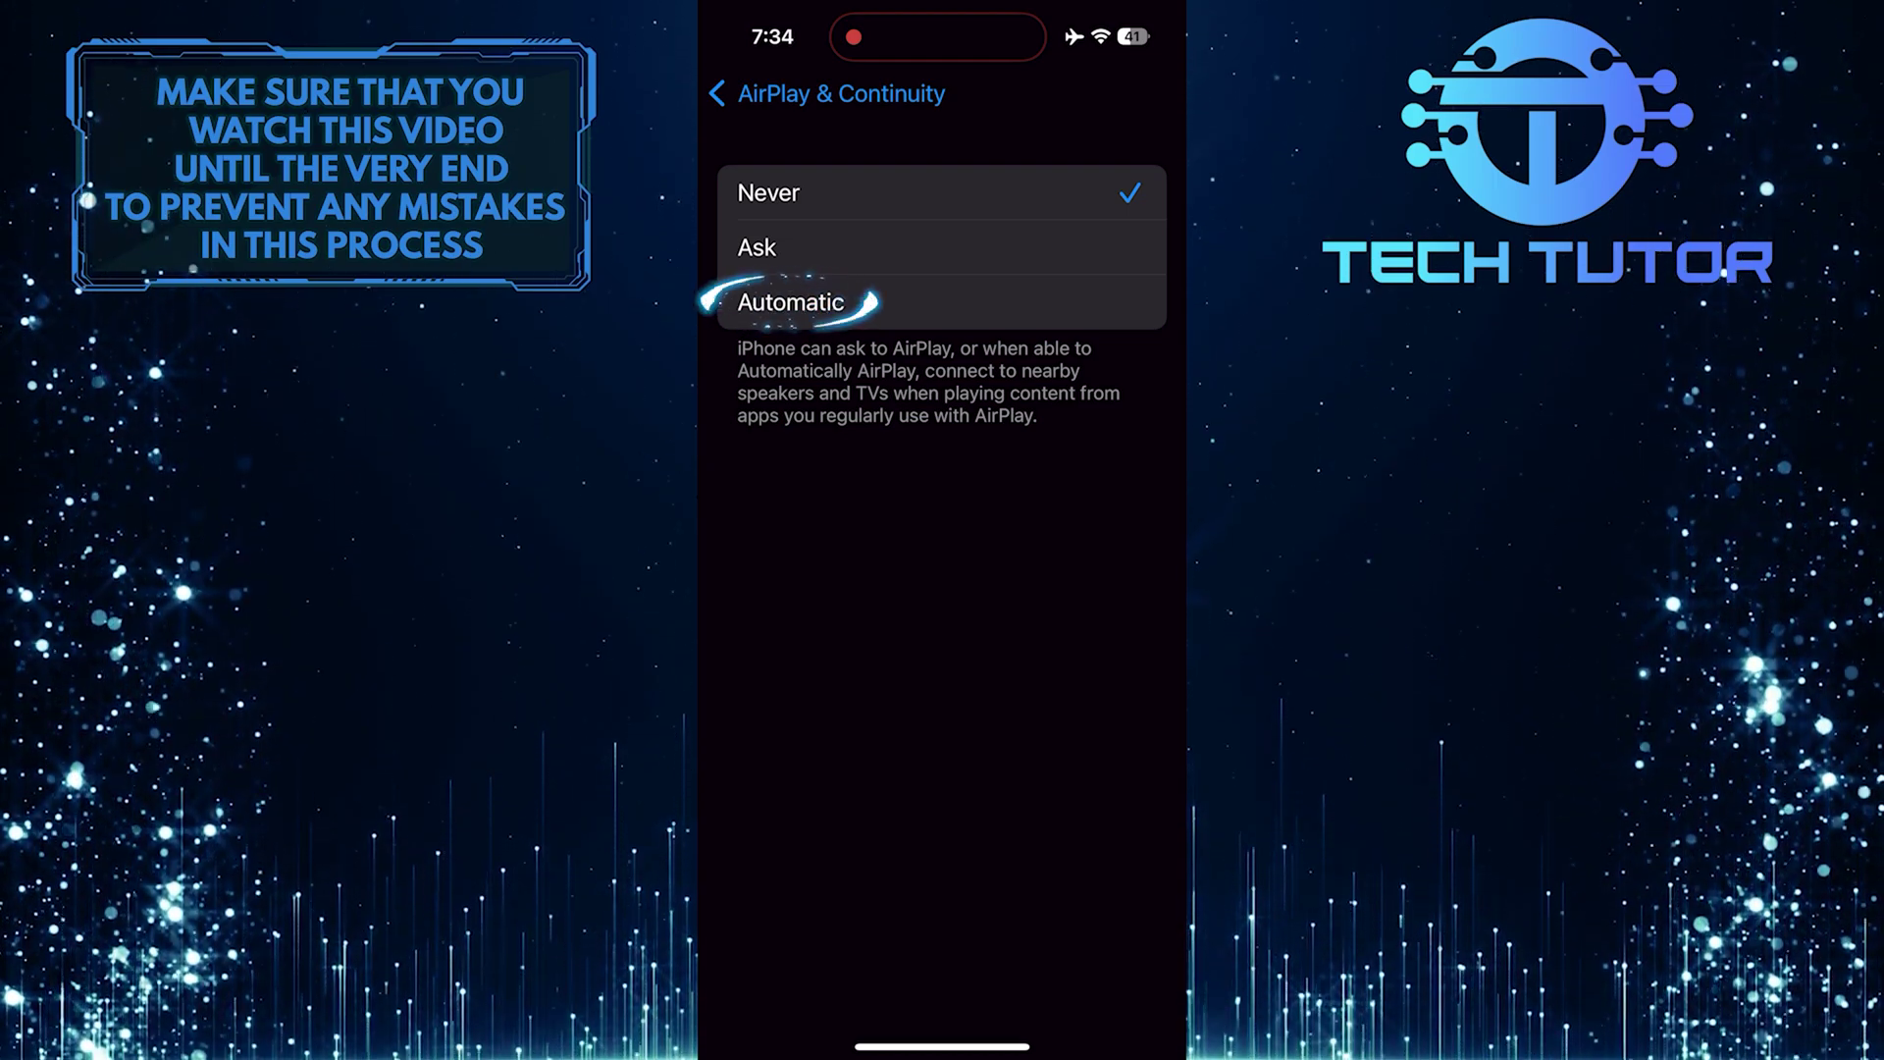
- Switch Automatically AirPlay from Ask to Automatic, then settle back on Ask
{"action": "left_click", "coordinate": [757, 247]}
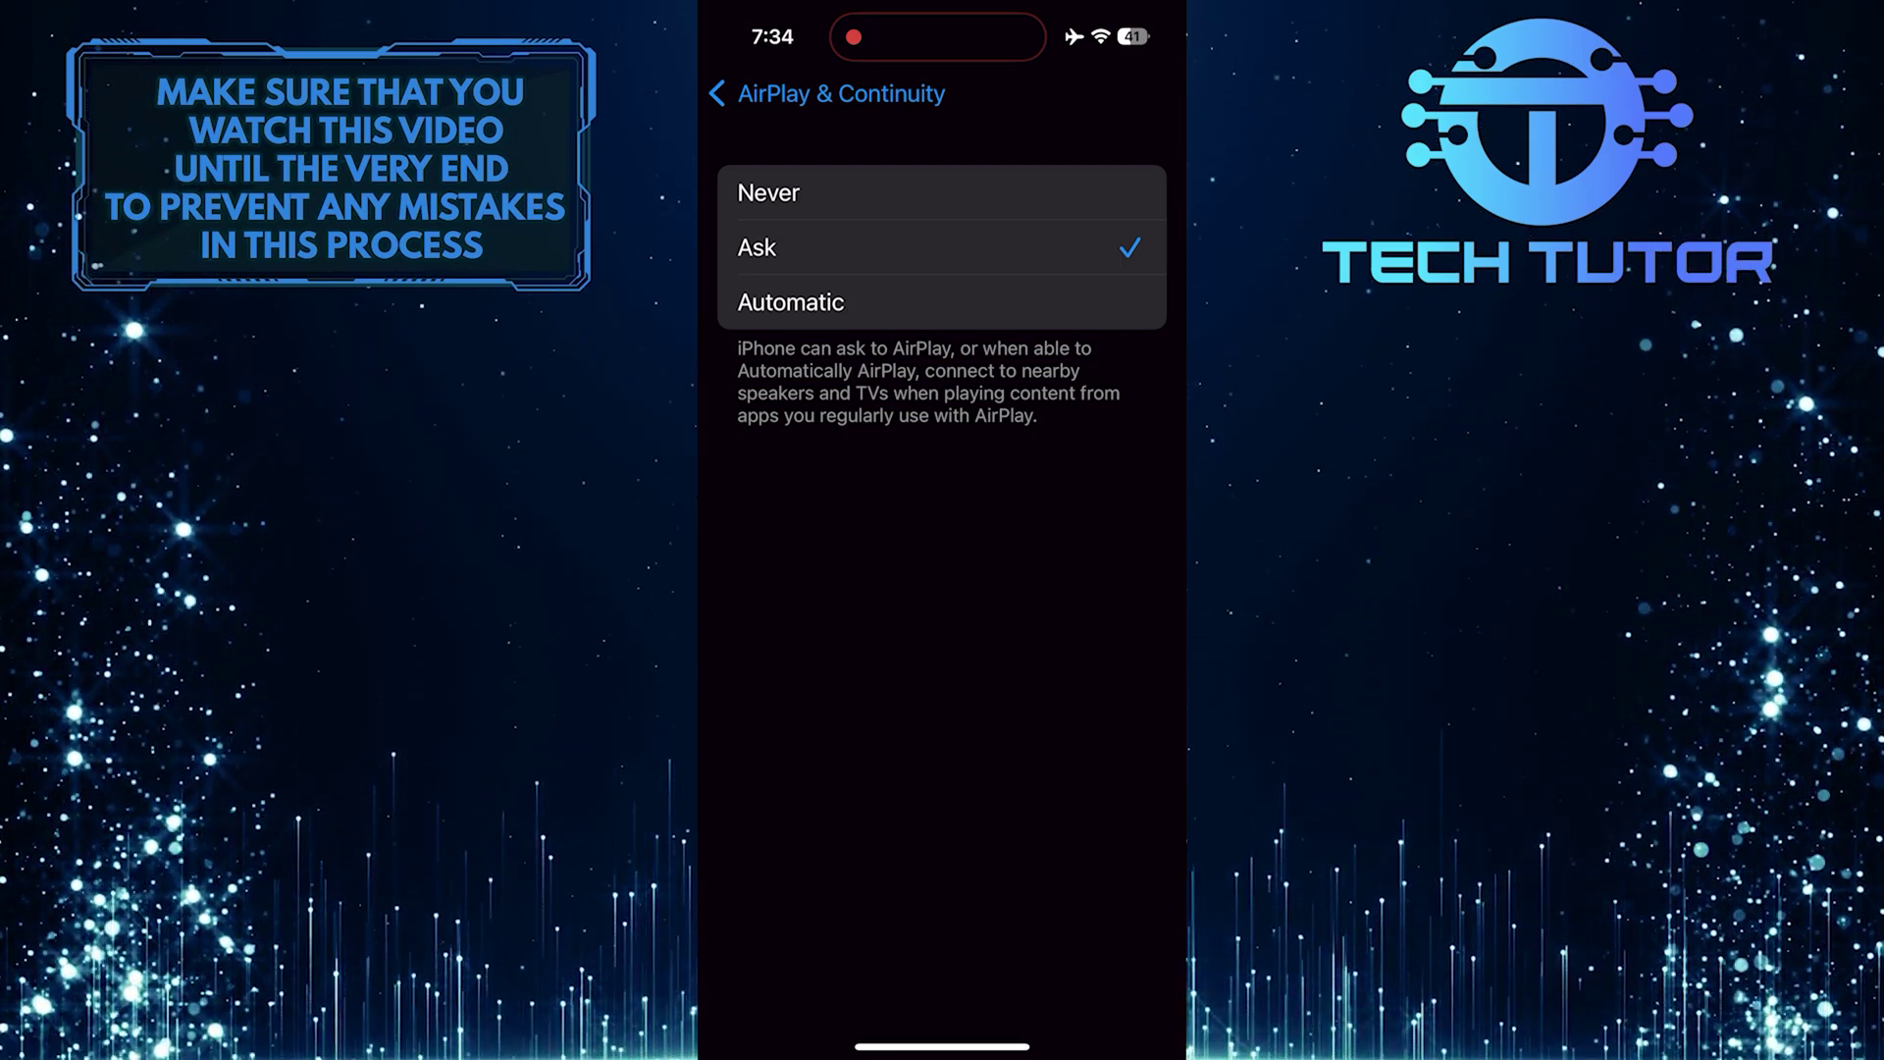
{"action": "left_click", "coordinate": [791, 303]}
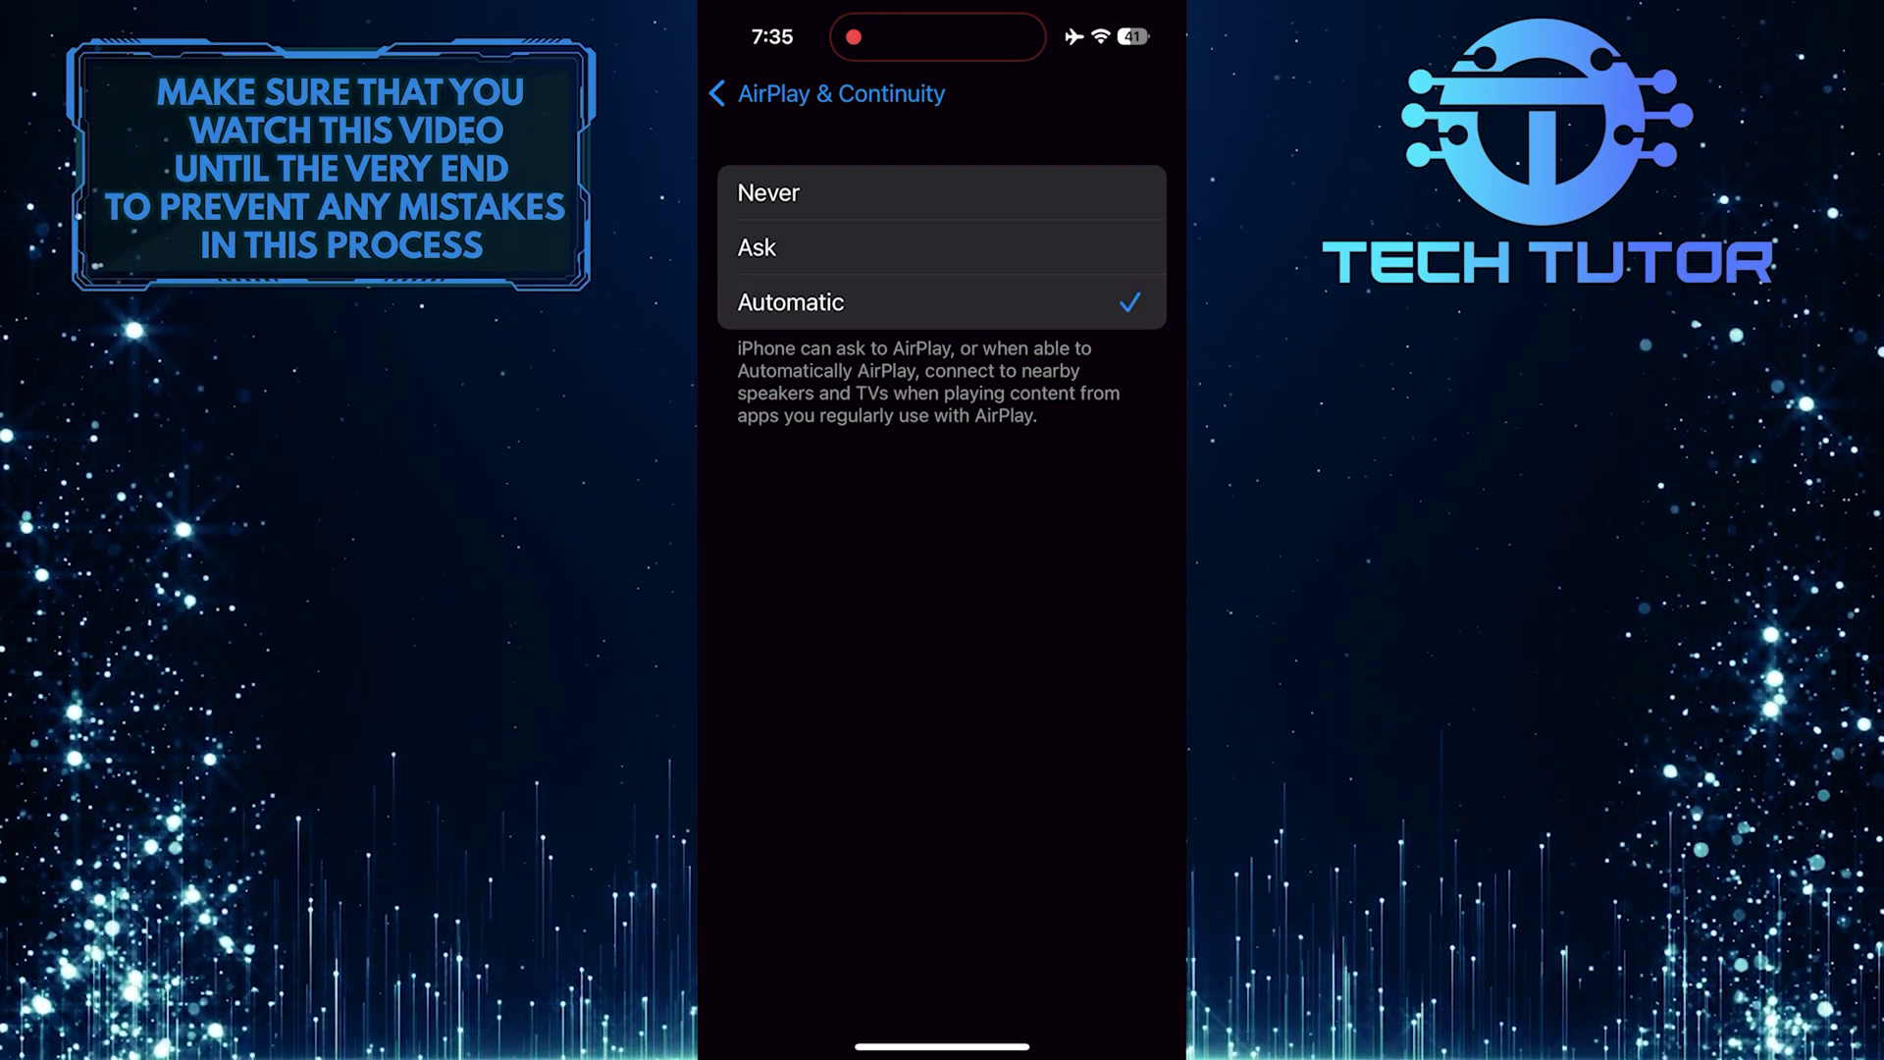
{"action": "left_click", "coordinate": [757, 247]}
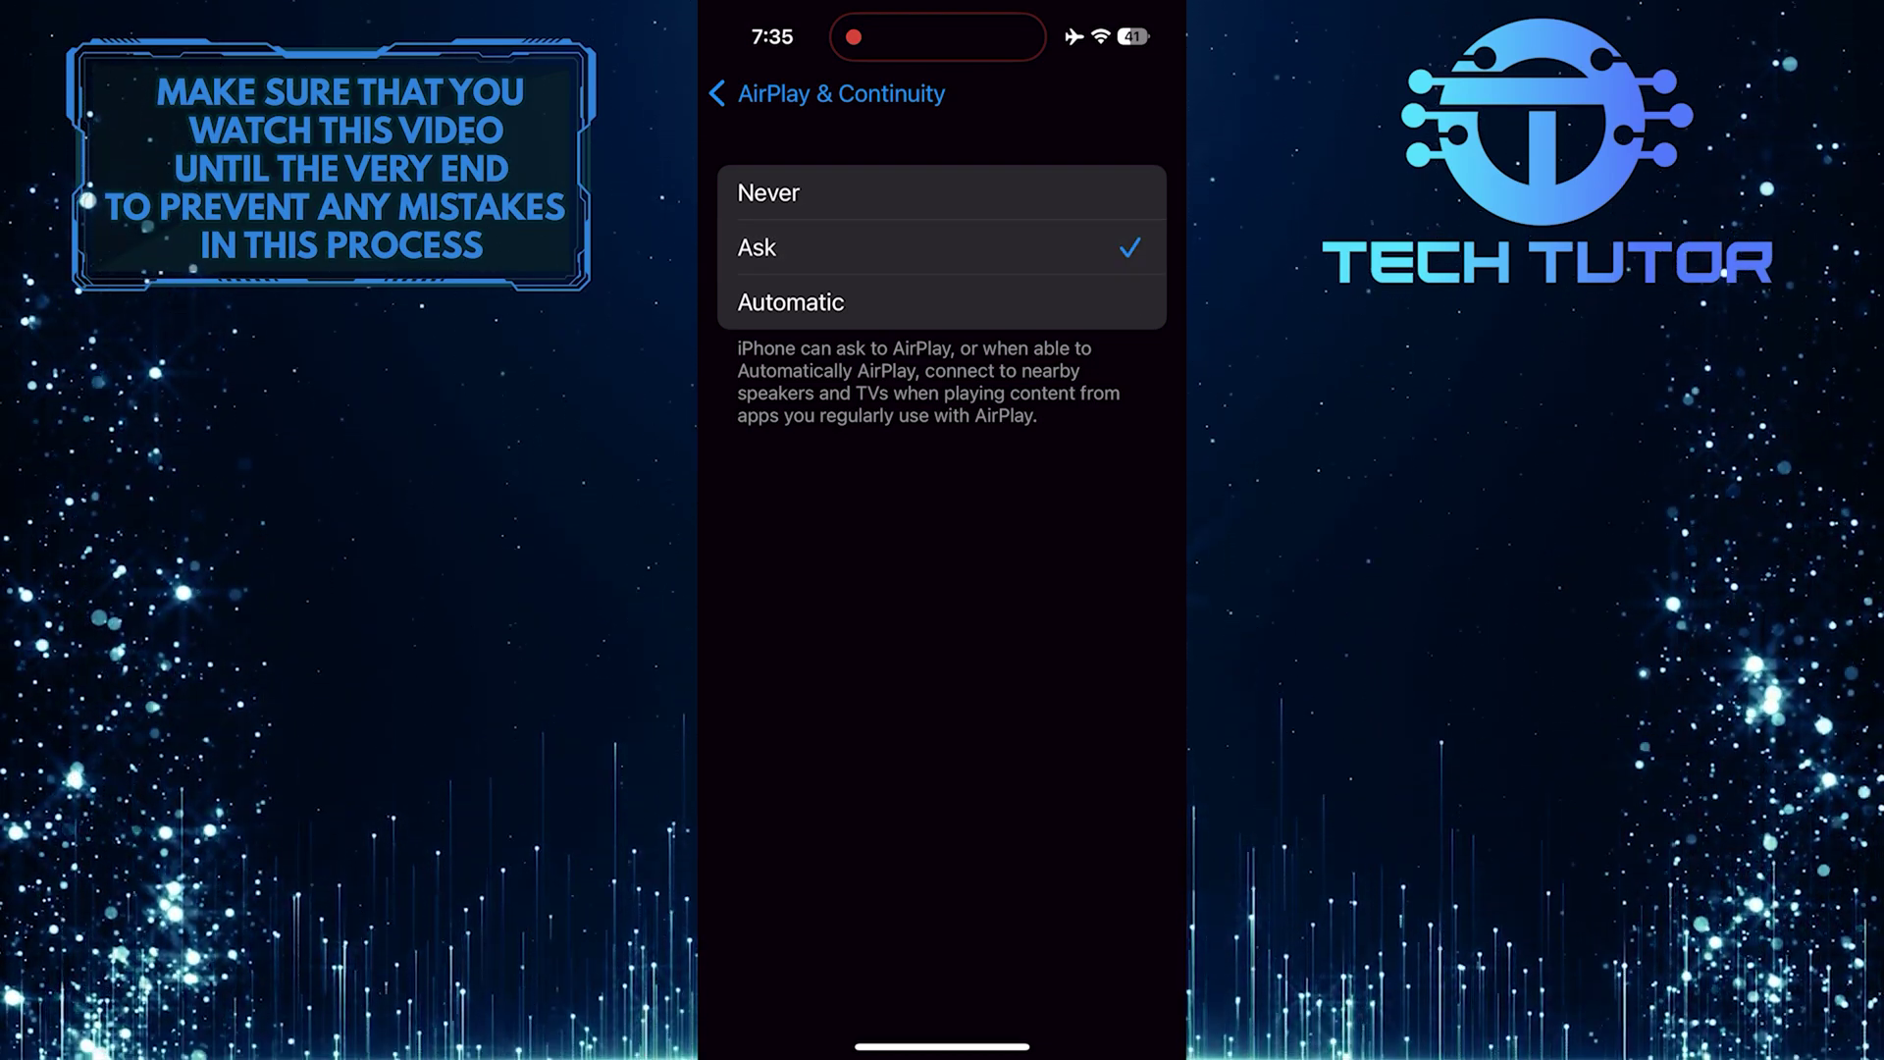
- Return to the Home Screen and pull down Control Center from the top-right corner
{"action": "left_click_drag", "start_coordinate": [942, 1047], "coordinate": [942, 590]}
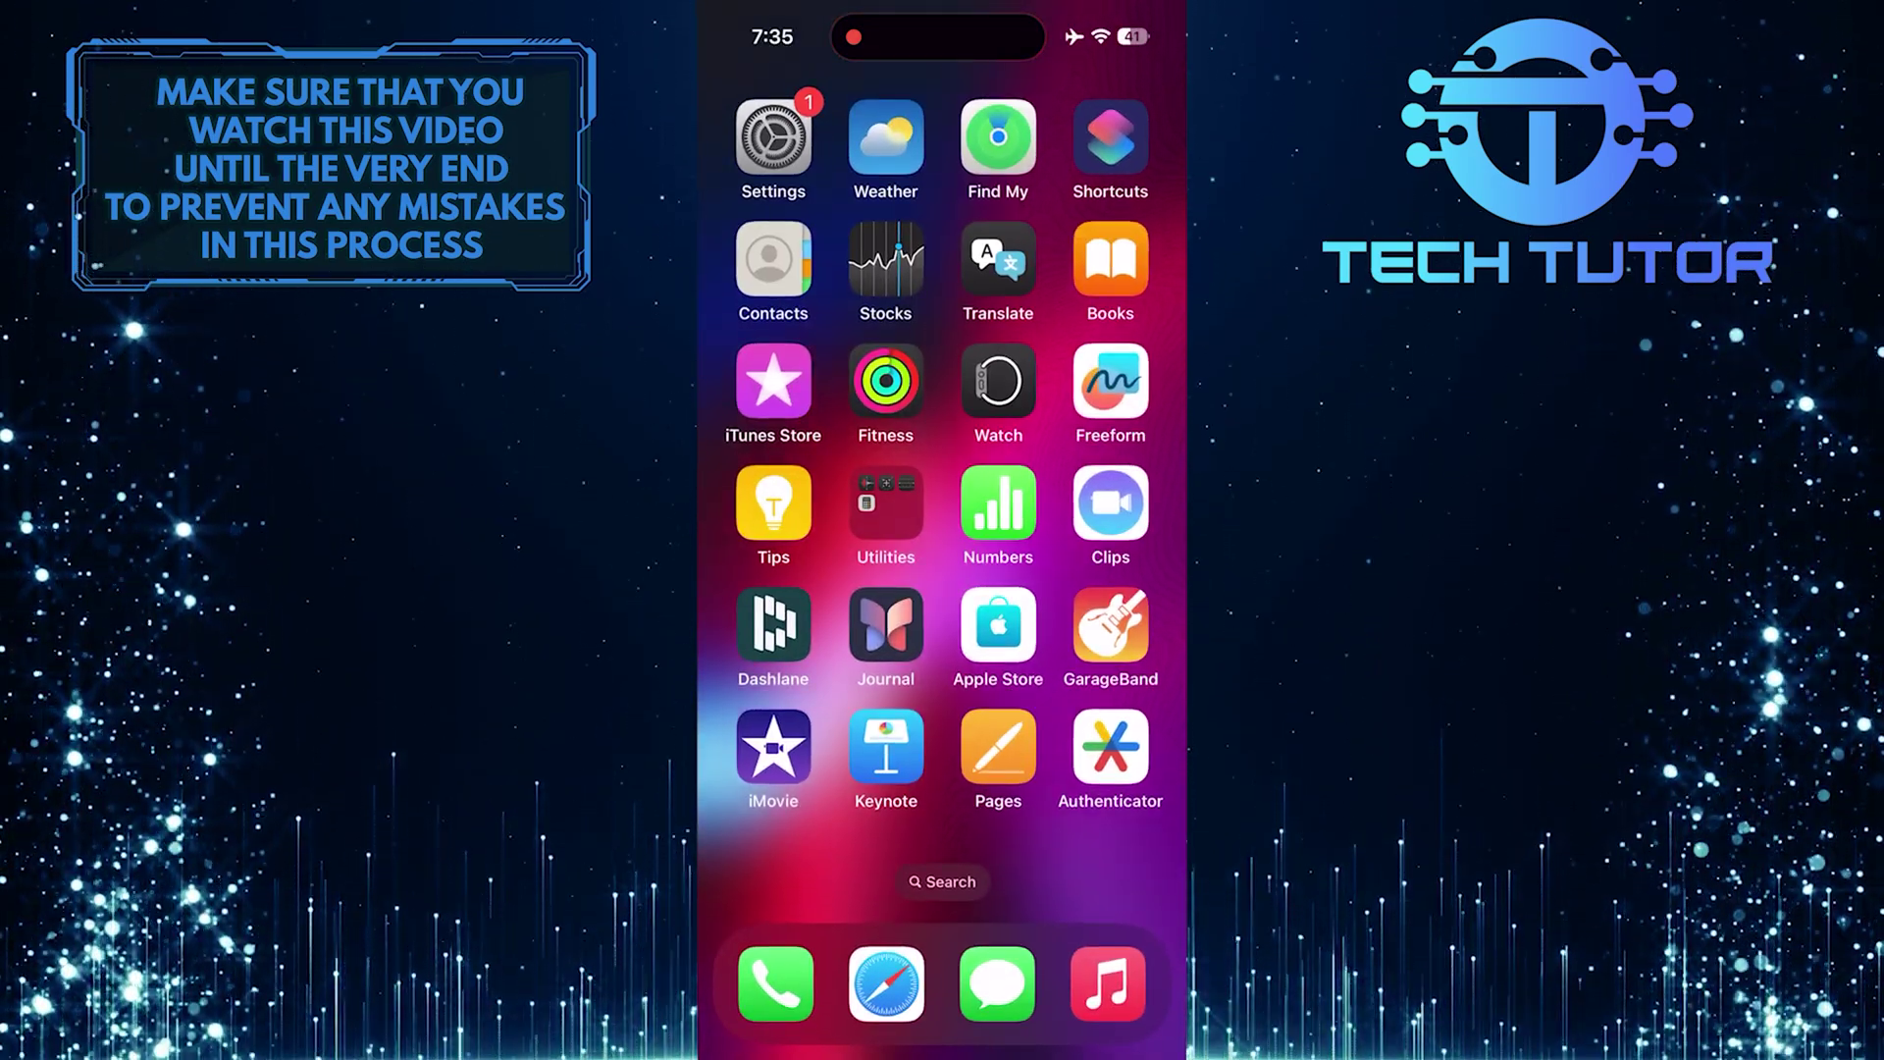
{"action": "left_click_drag", "start_coordinate": [1133, 22], "coordinate": [1133, 588]}
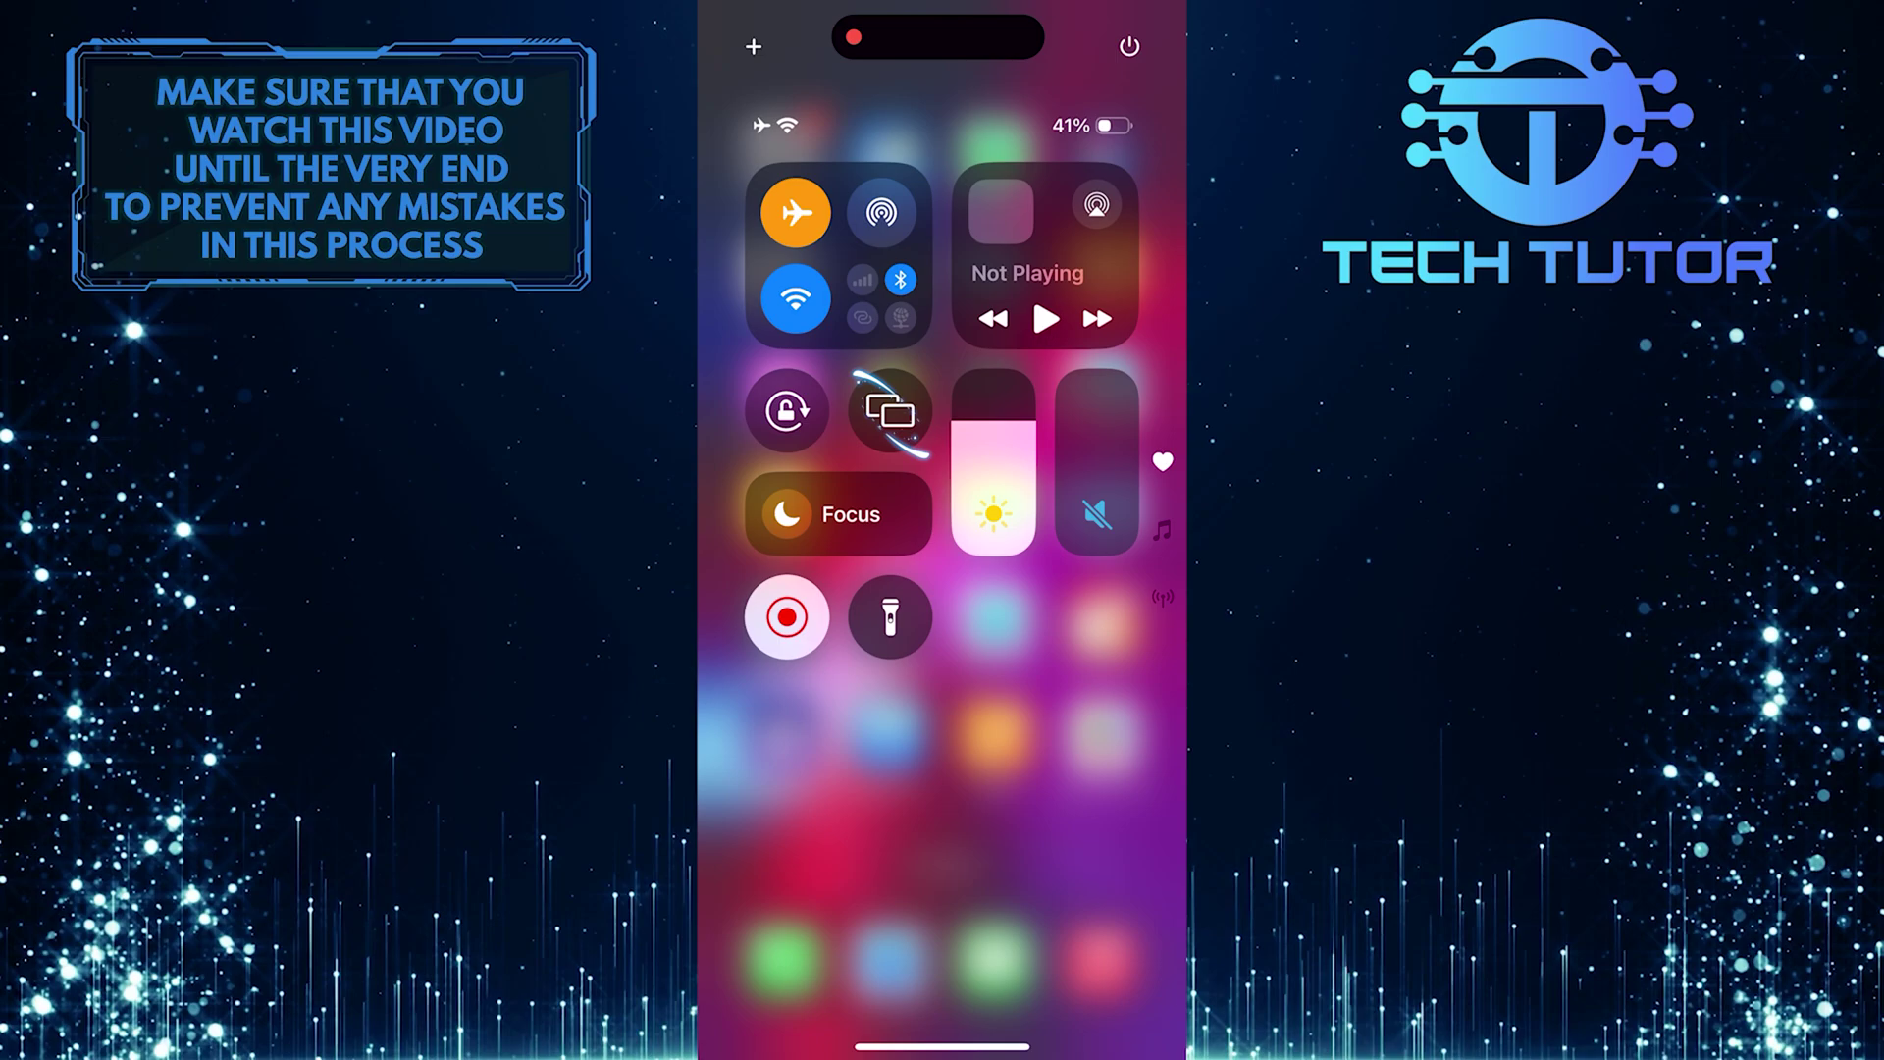
- Open the Screen Mirroring panel in Control Center to search for available devices
{"action": "left_click", "coordinate": [889, 411]}
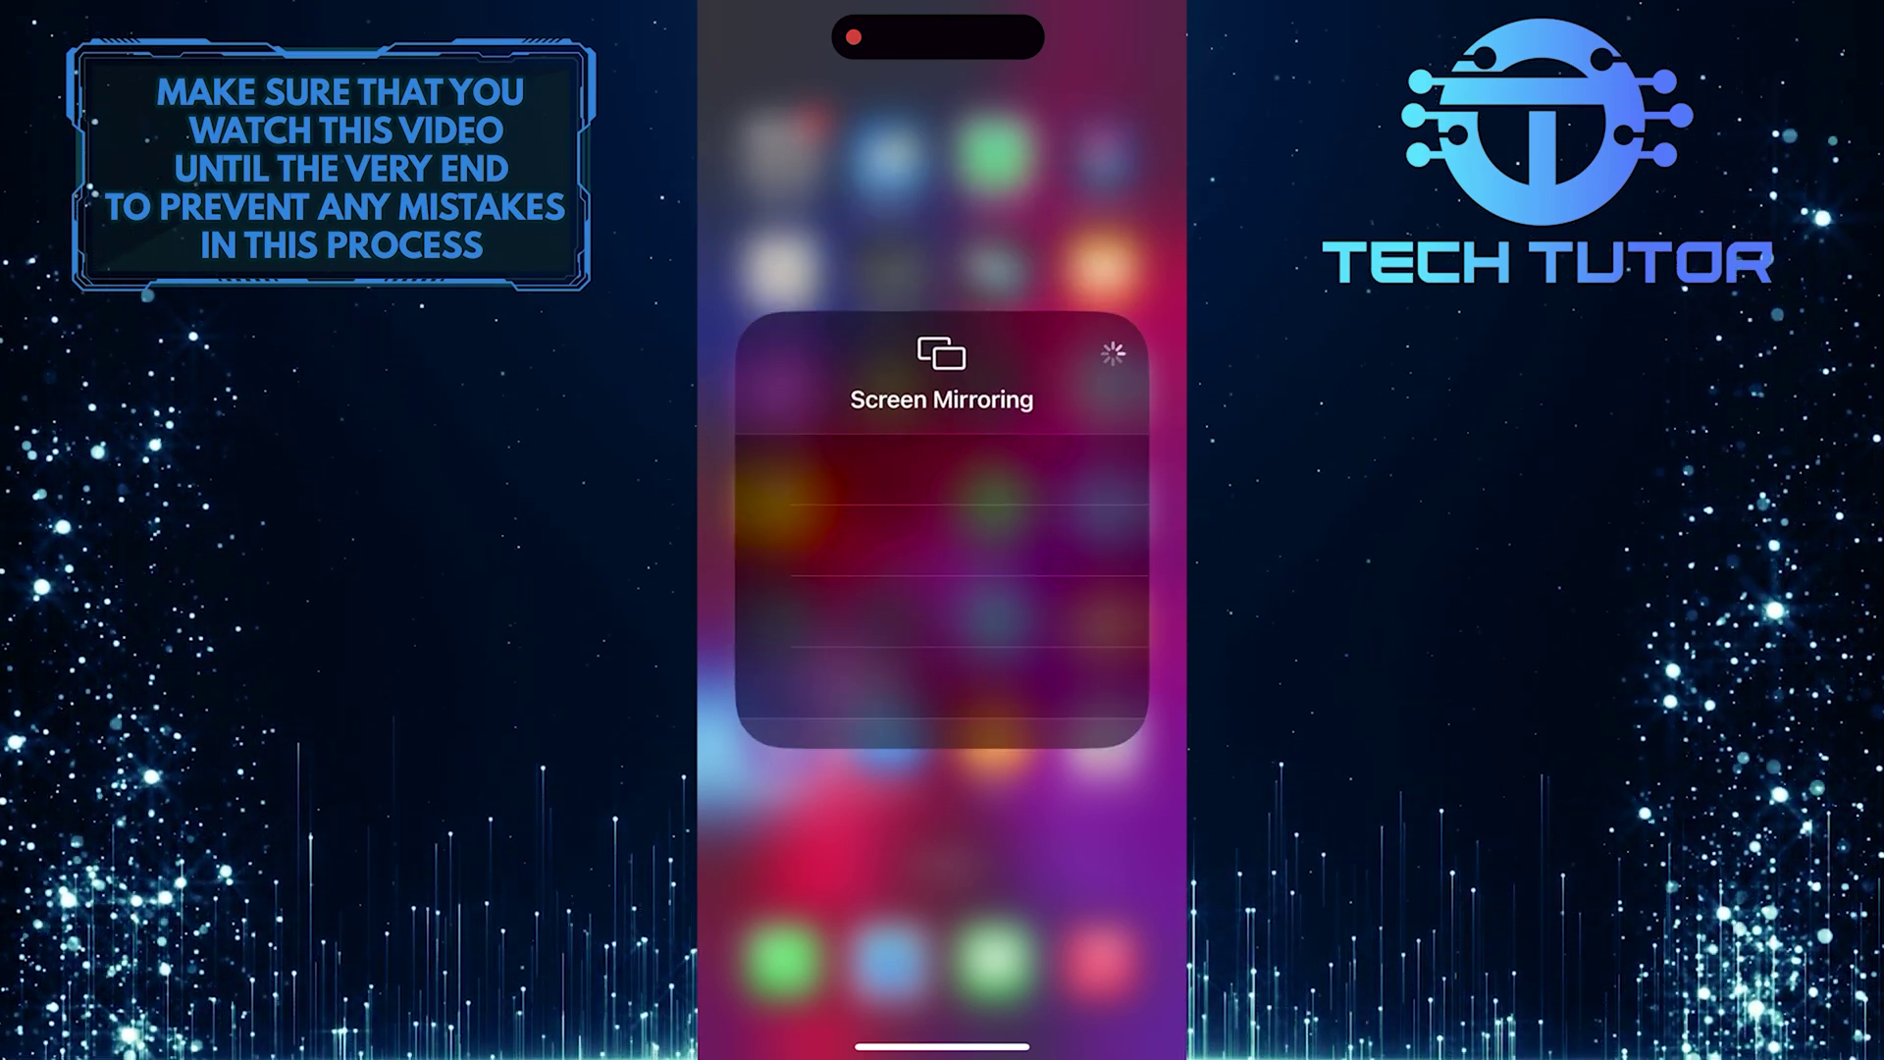